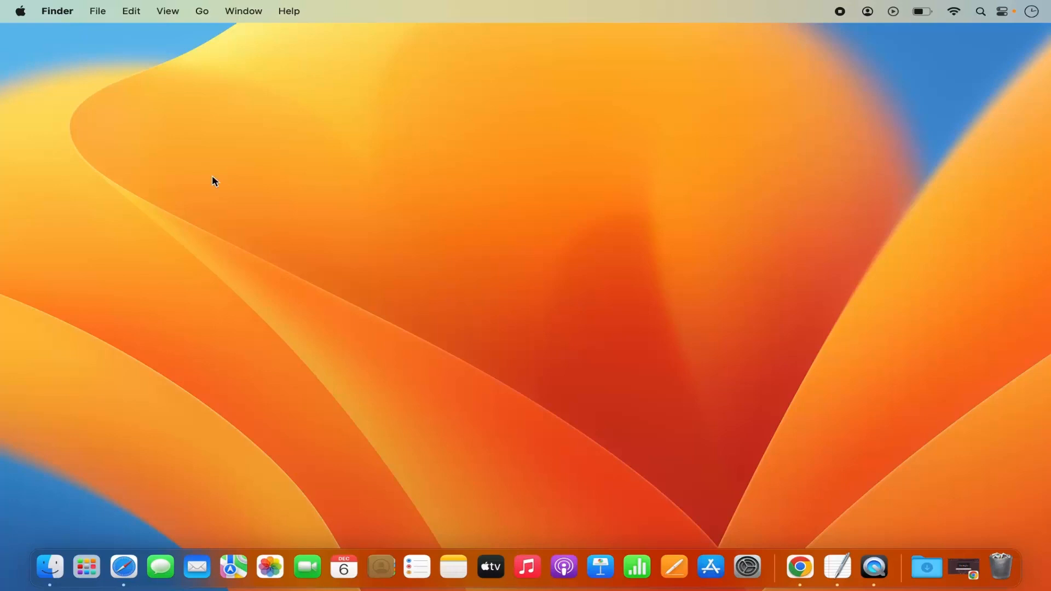
Step: Open the Printers & Scanners section of System Settings
left_click(22, 12)
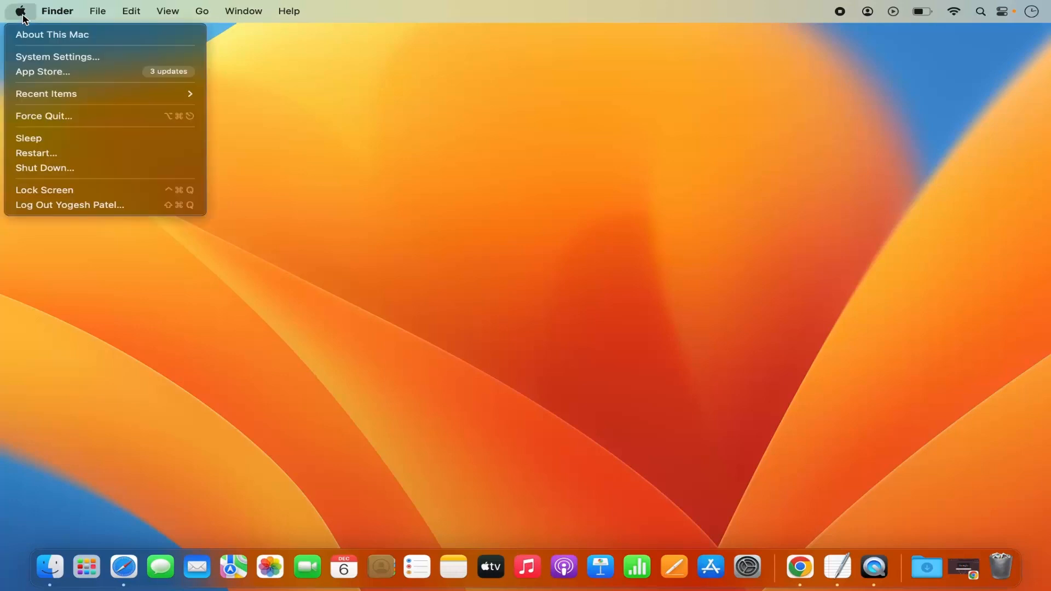
left_click(54, 57)
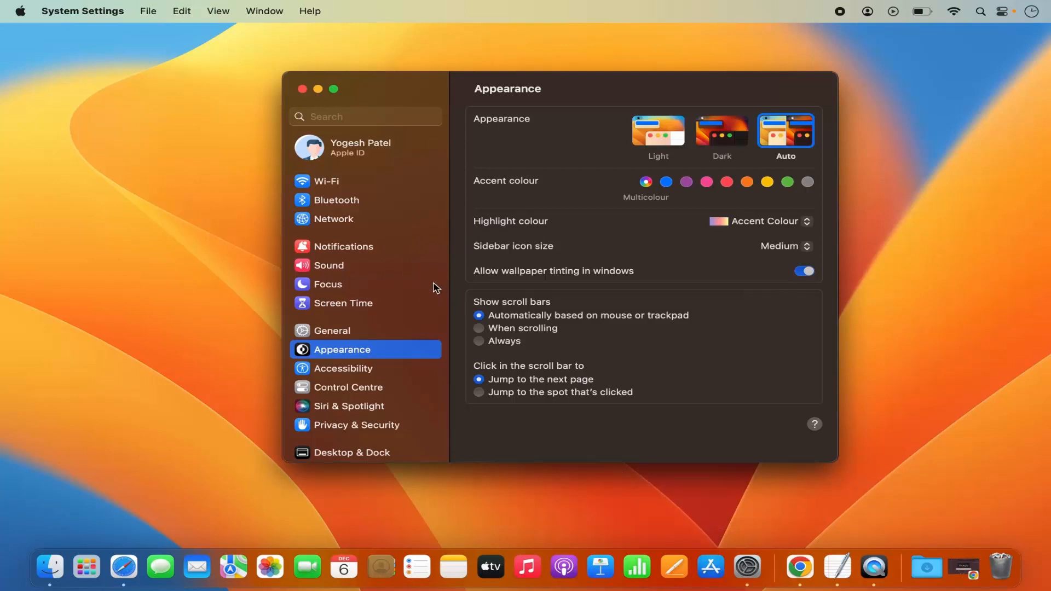
scroll(410, 342, "down", 5)
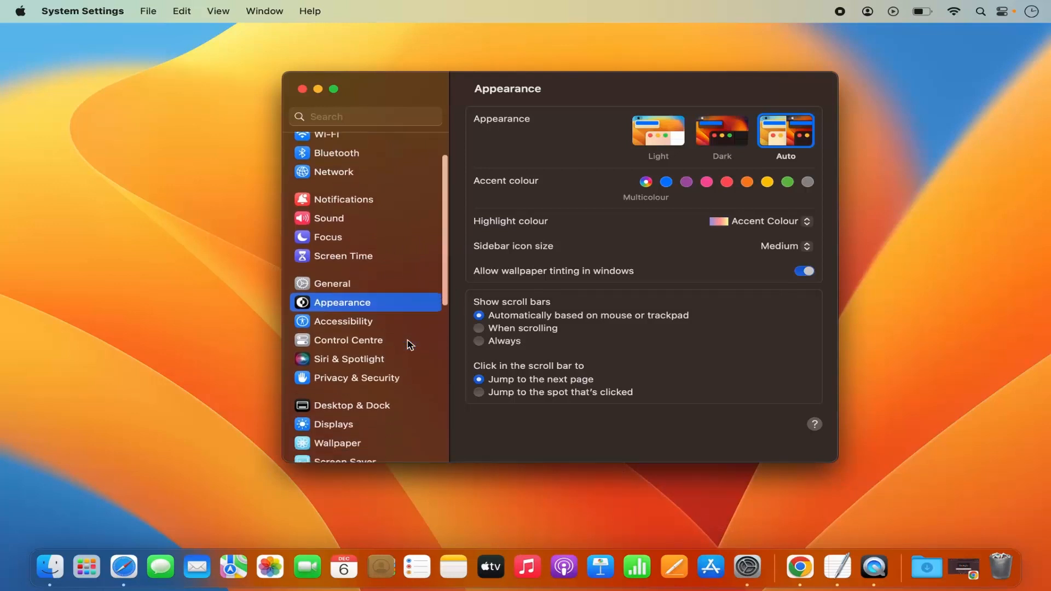
scroll(411, 345, "down", 10)
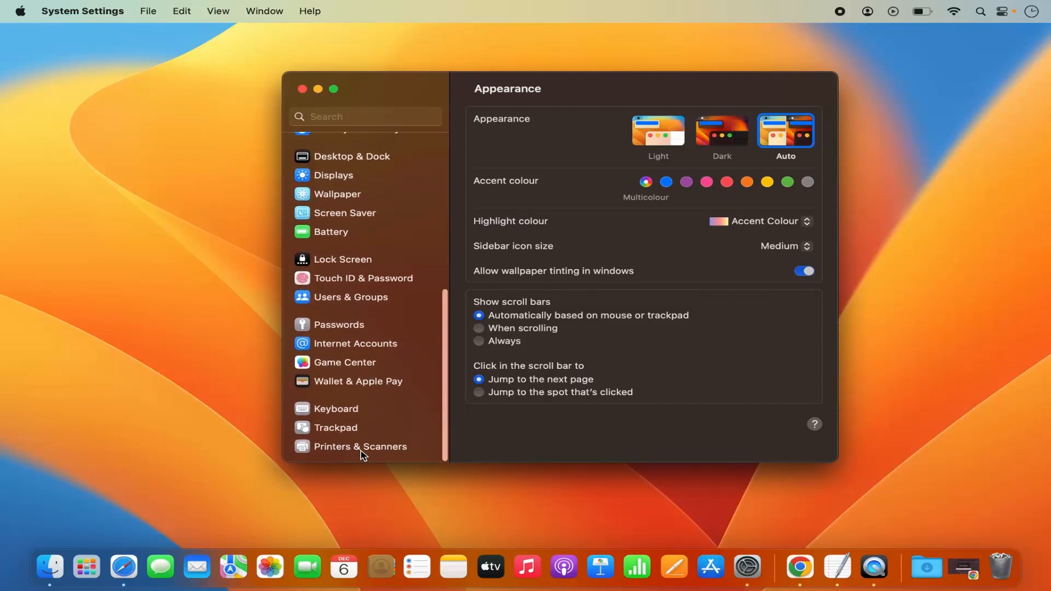
left_click(361, 452)
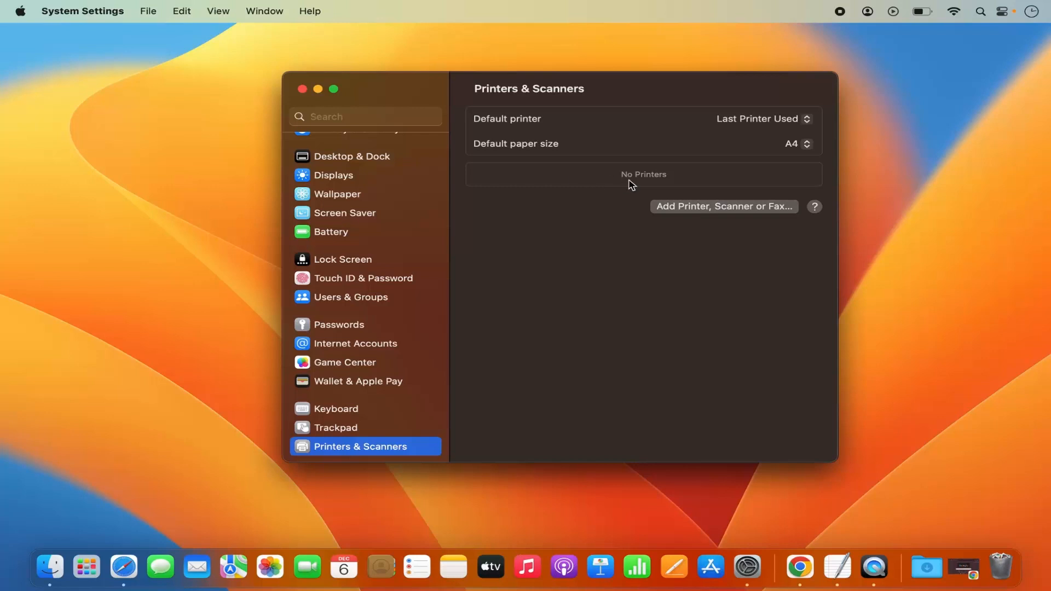
Step: Add the HP ENVY 4520 series printer from the list of available devices
left_click(678, 207)
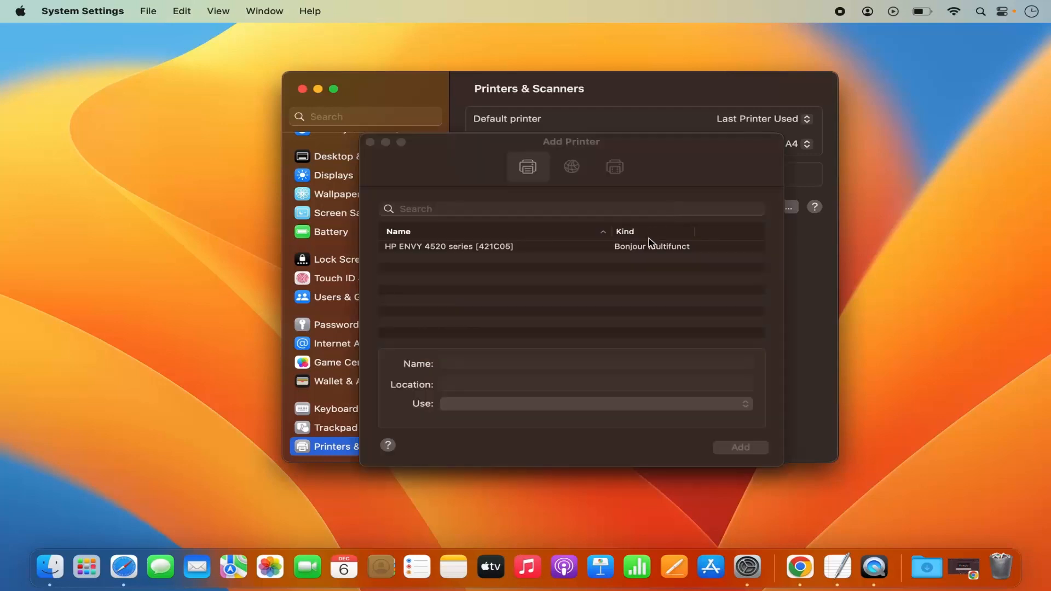
left_click(495, 251)
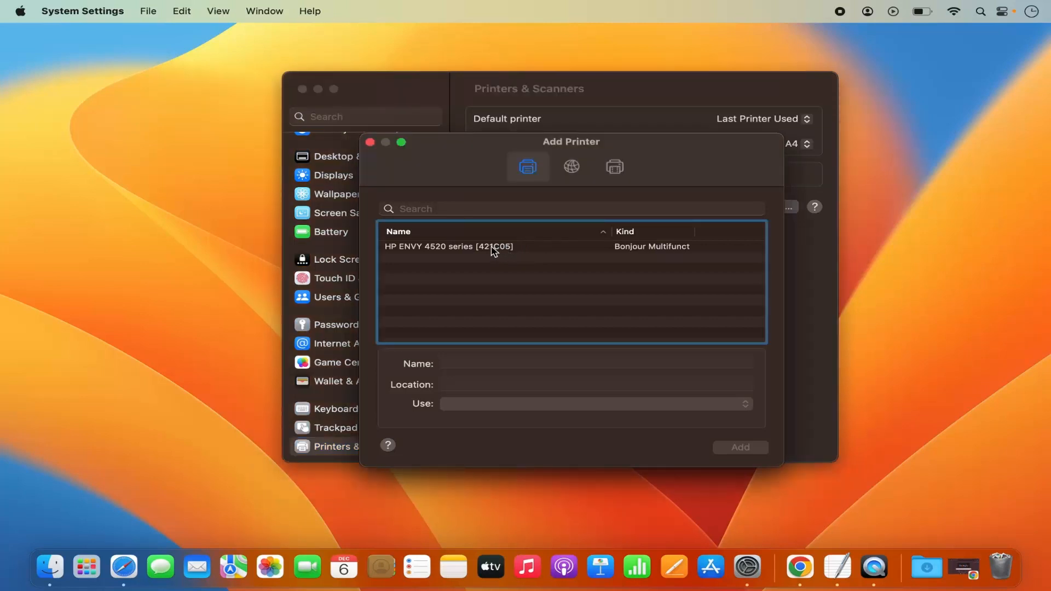
left_click(495, 250)
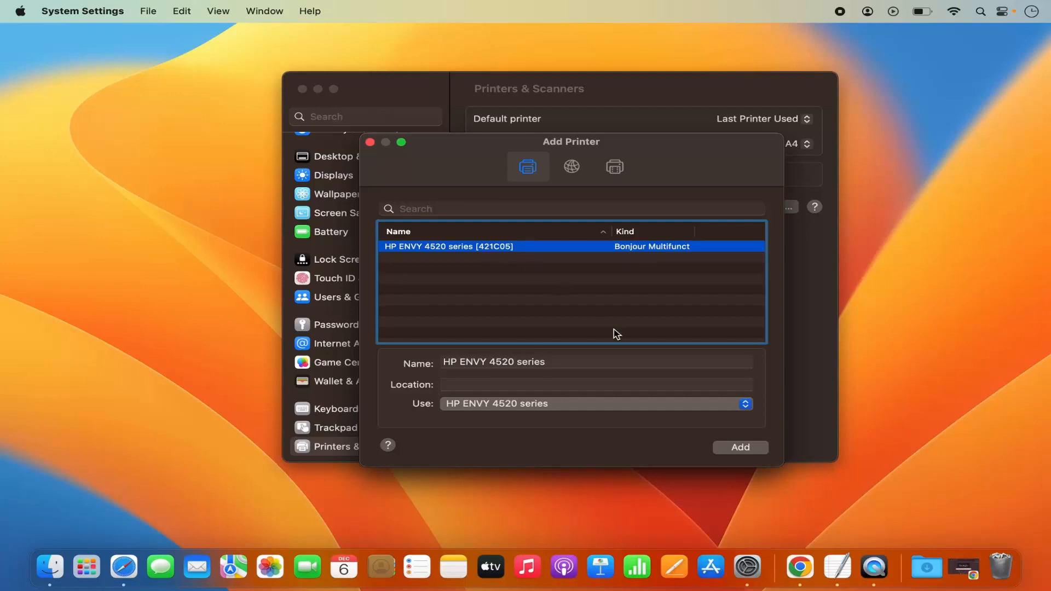
left_click(727, 450)
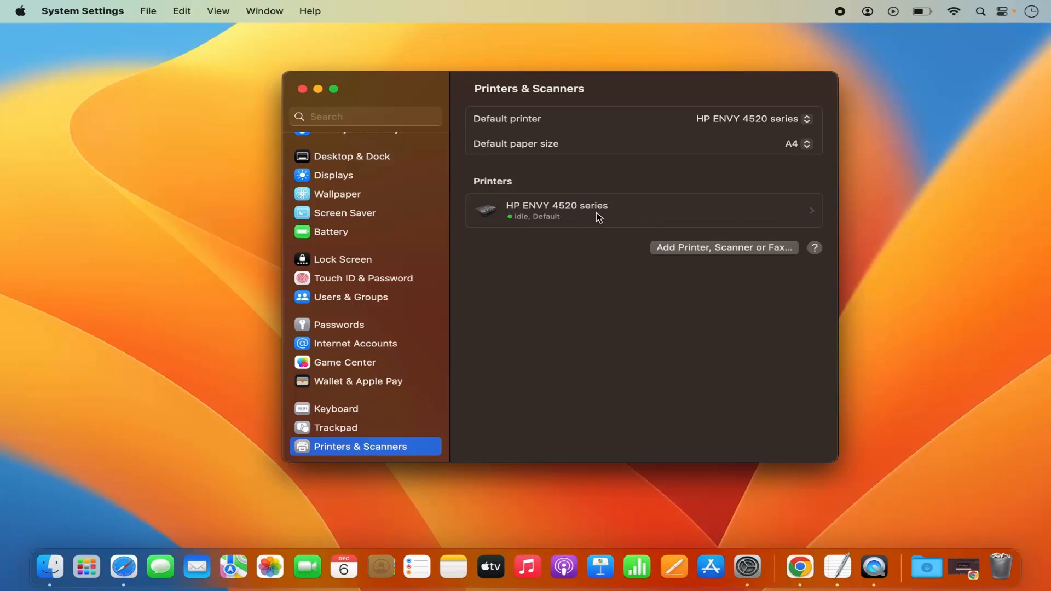
Step: Open the scanner of the HP ENVY 4520 series and move its window to the middle of the screen
left_click(813, 214)
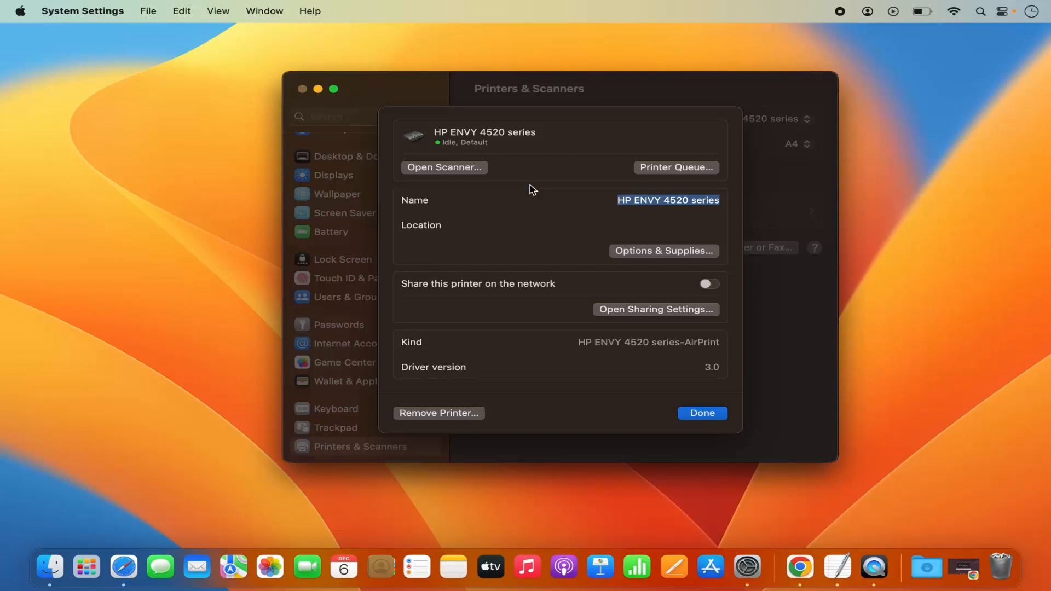
left_click(458, 170)
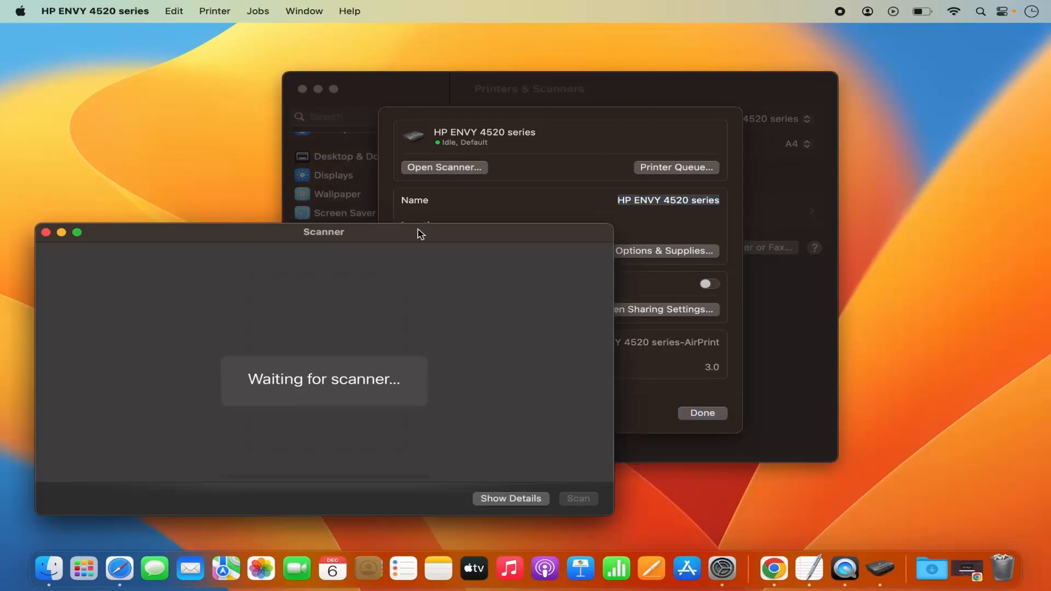
left_click_drag(418, 232, 612, 146)
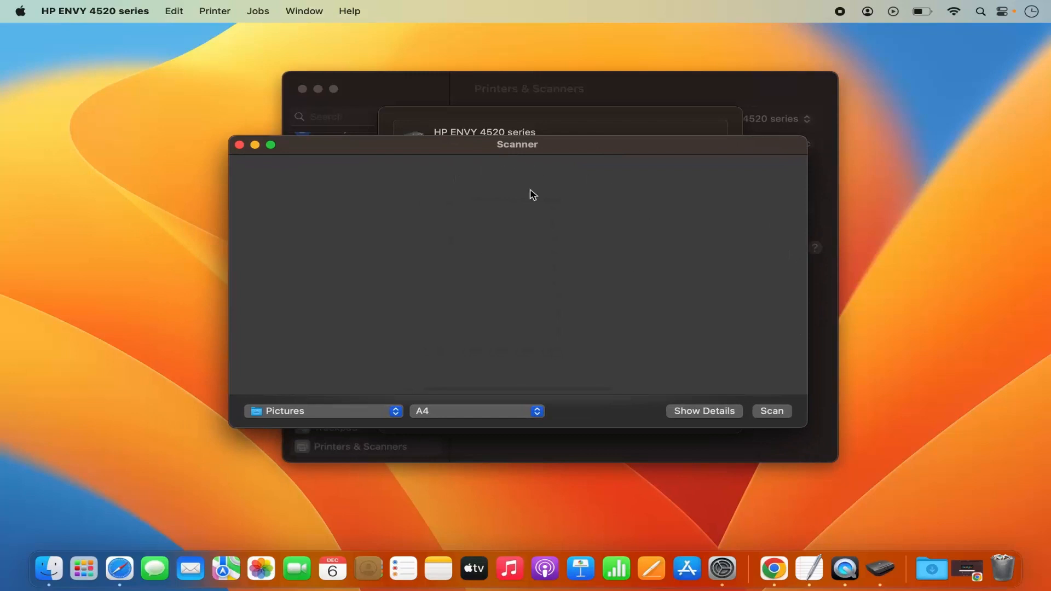
Step: Set scans to save to Documents at A4 size, and show the detailed scan settings with nothing selected in the preview
left_click(346, 412)
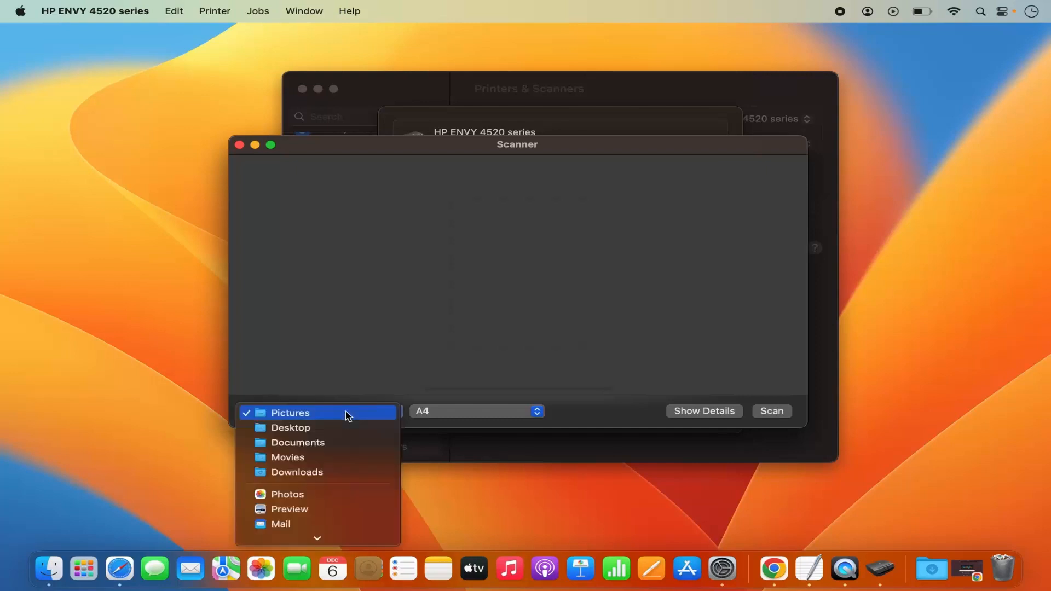
left_click(339, 445)
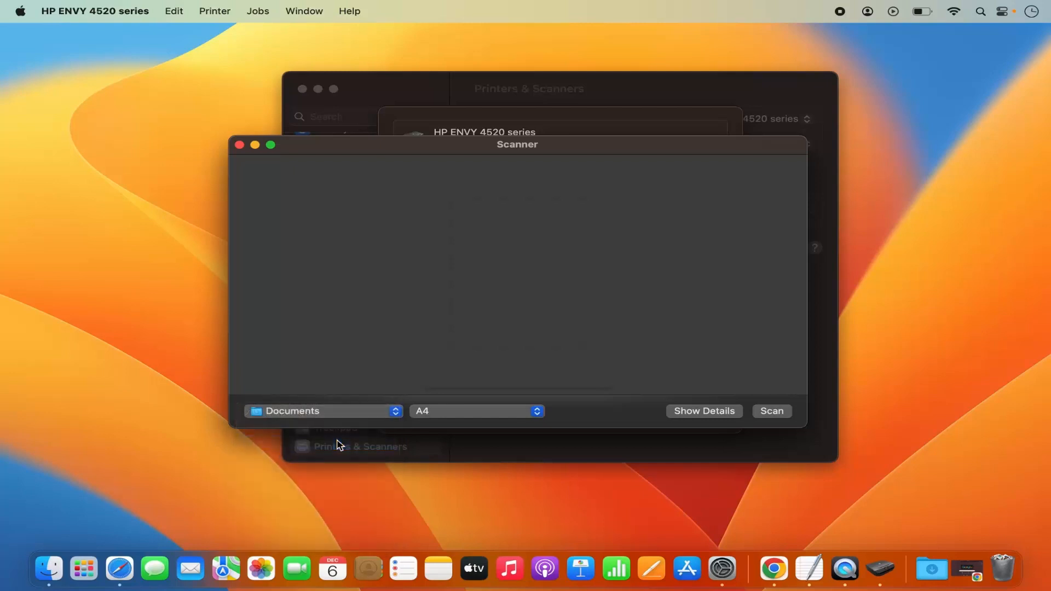
left_click(438, 415)
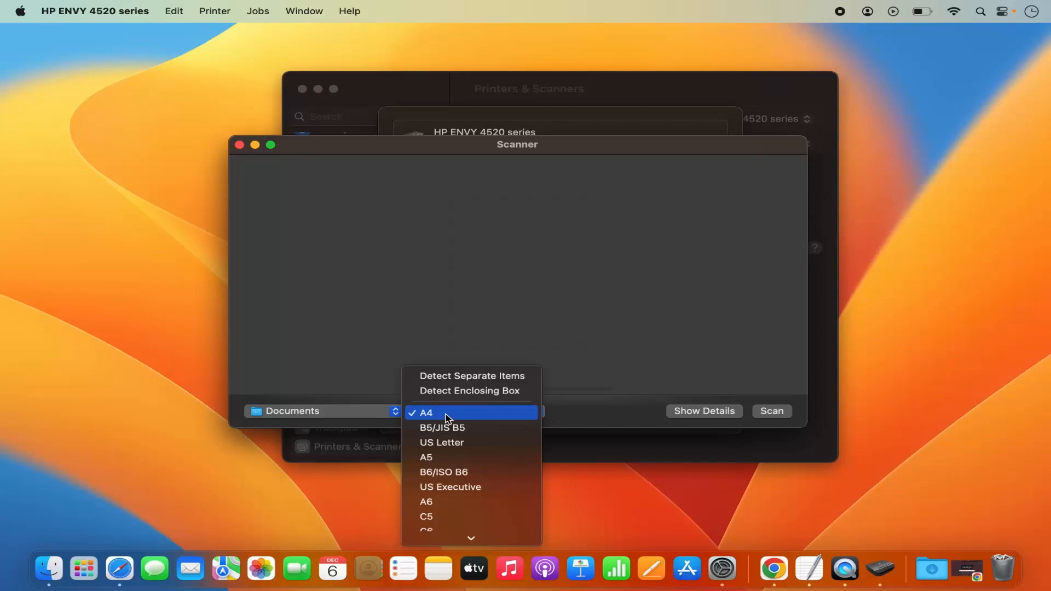
left_click(446, 418)
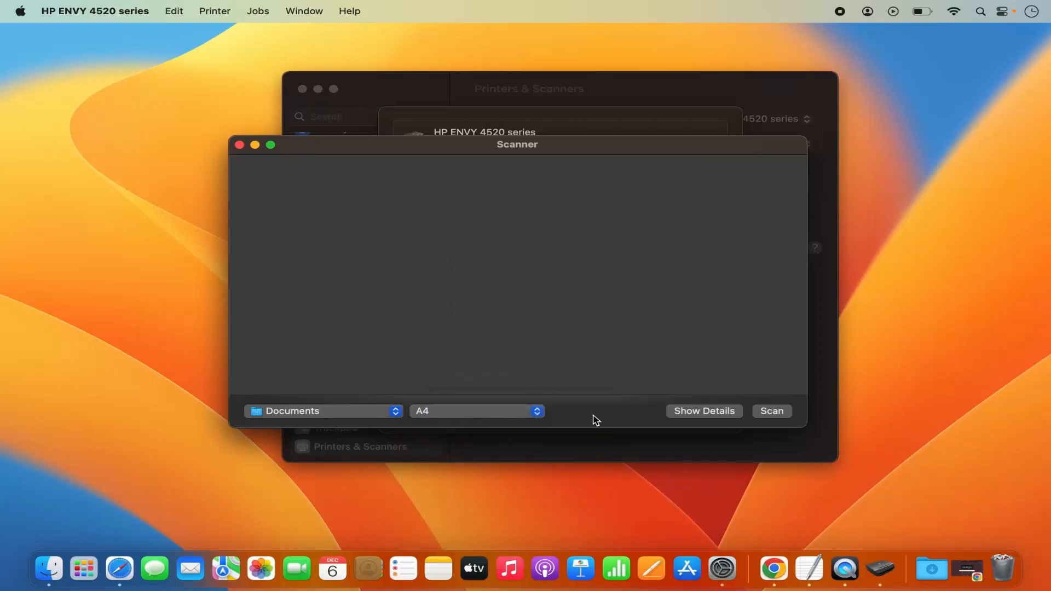
left_click(684, 412)
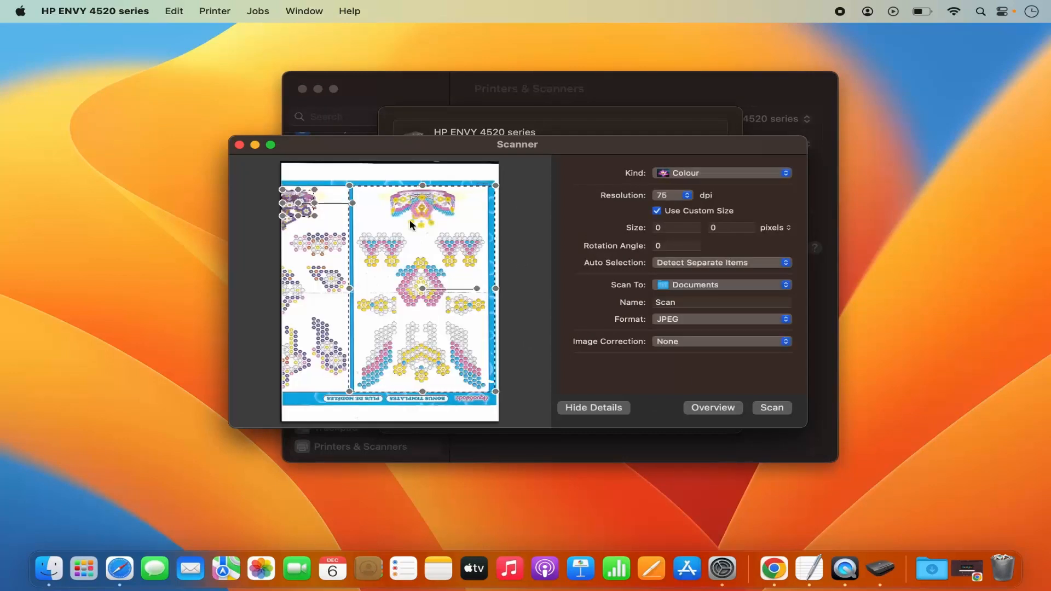
left_click(524, 221)
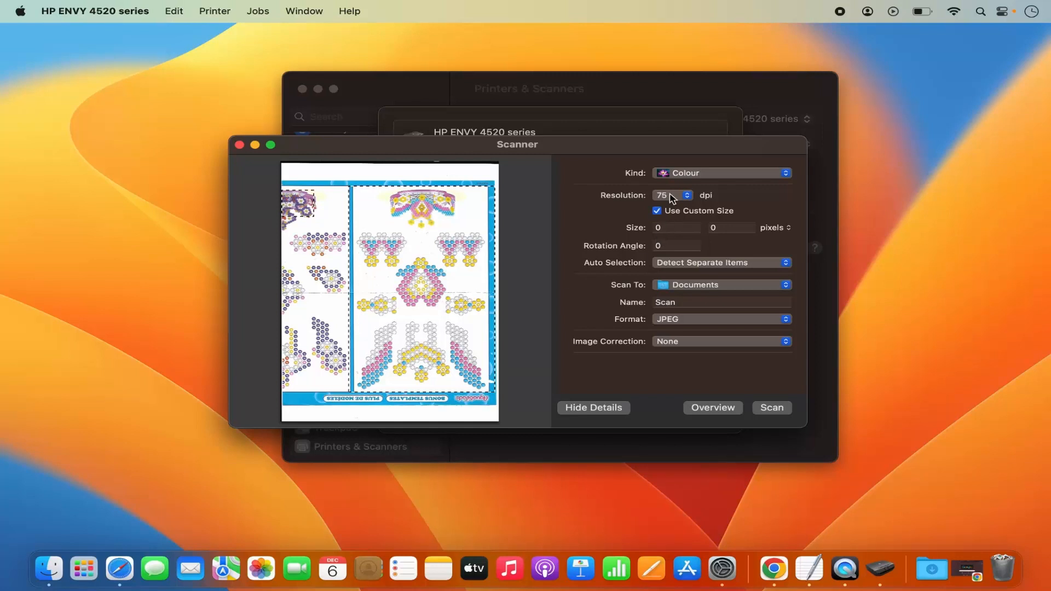
Step: Try the Black & White, Colour and Text scan kinds on the preview and return the kind to Colour
left_click(692, 174)
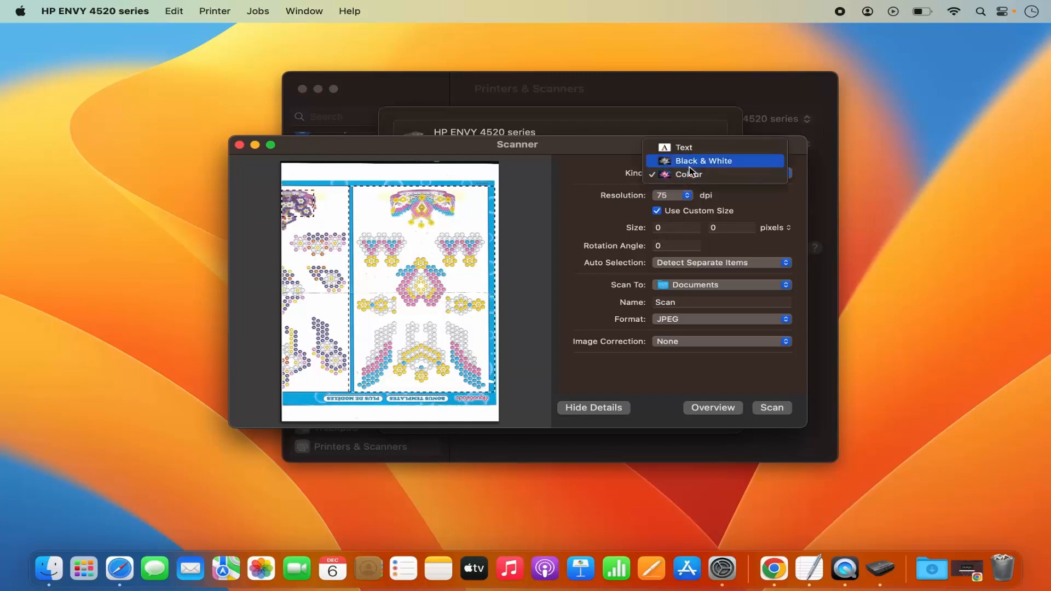
left_click(688, 164)
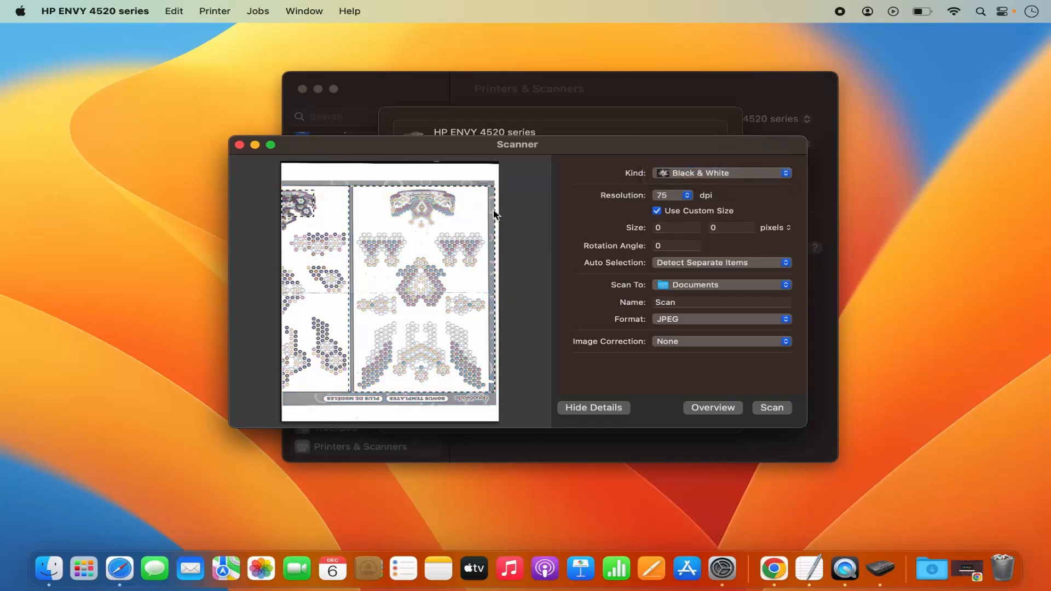
left_click(698, 174)
left_click(696, 188)
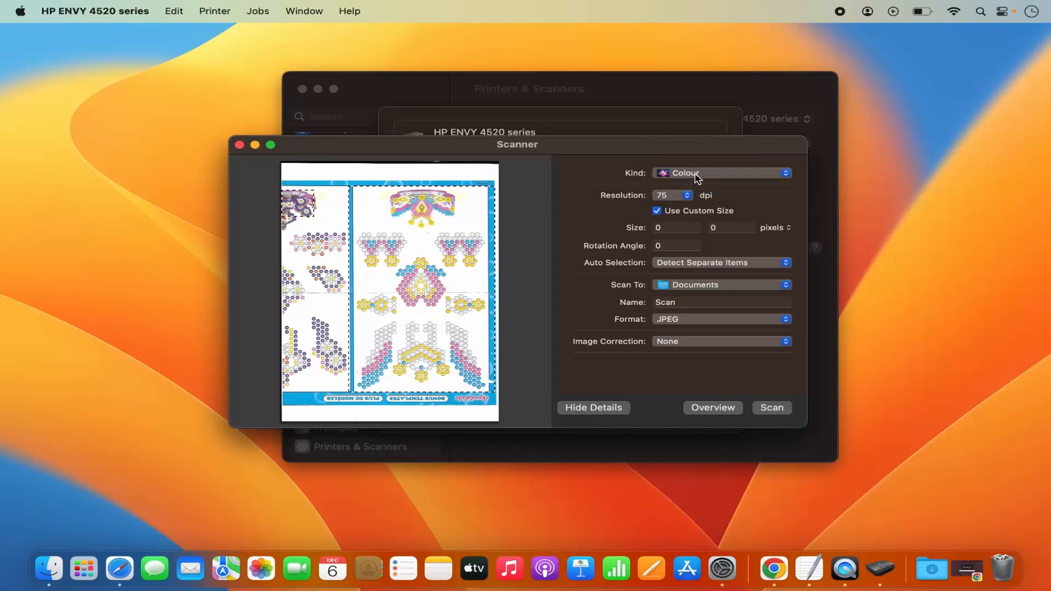
left_click(697, 178)
left_click(688, 147)
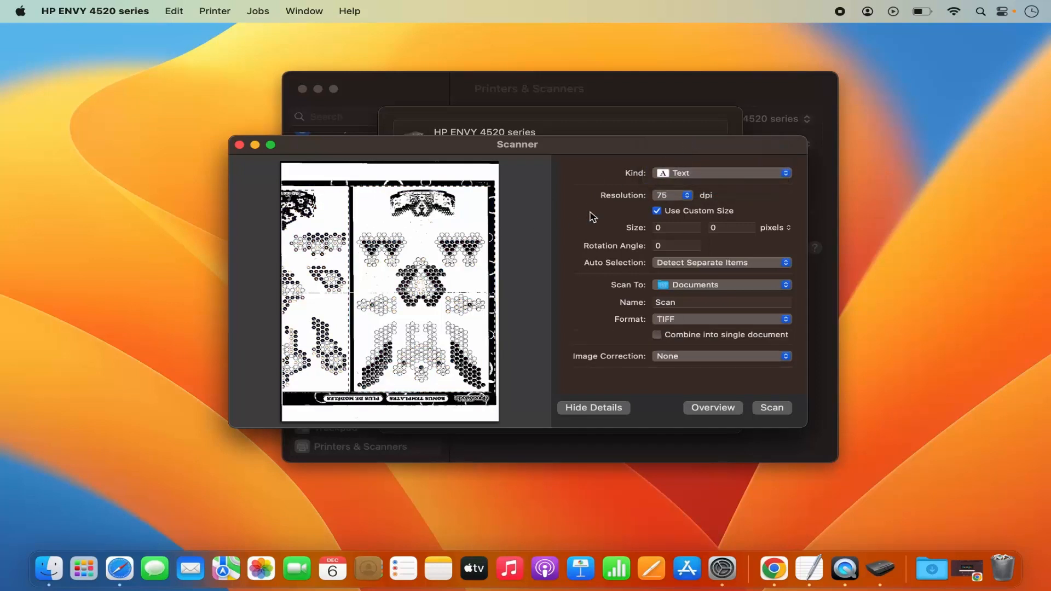
left_click(691, 174)
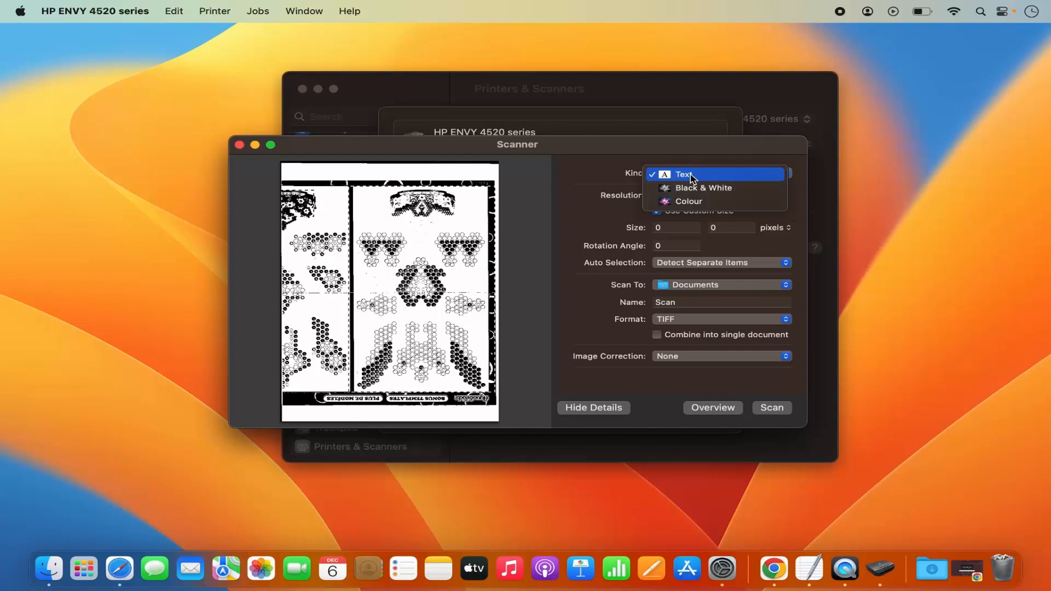
left_click(690, 203)
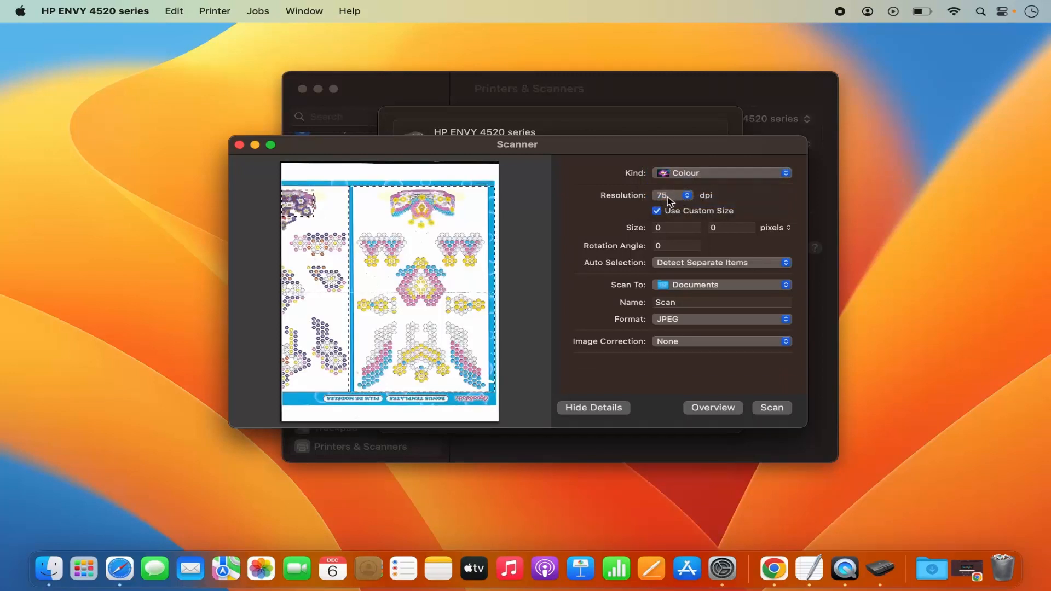
Step: Try a scan resolution of 100 dpi and set it back to 75 dpi
left_click(671, 201)
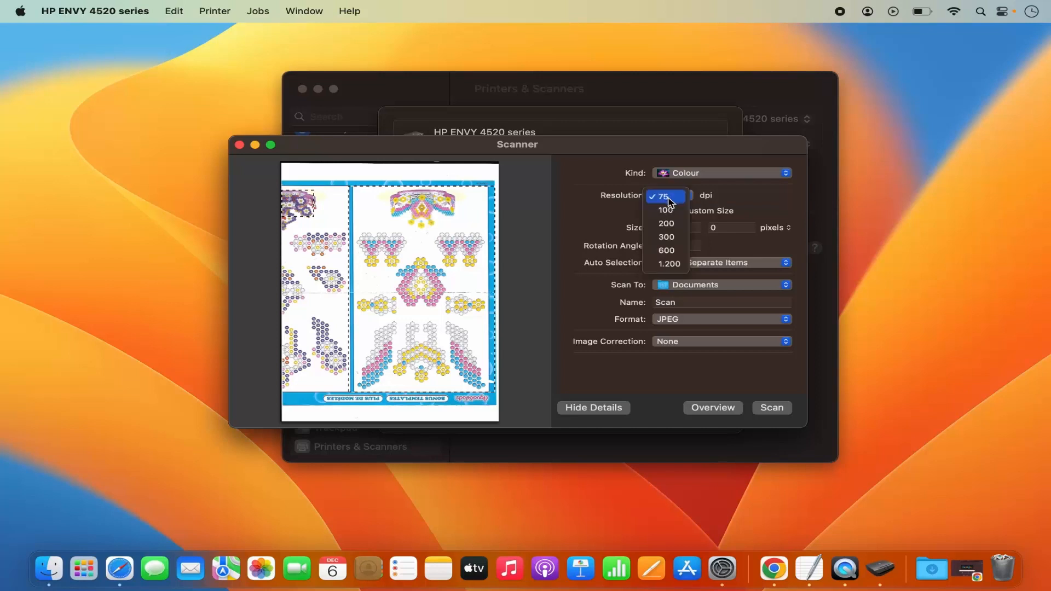
left_click(657, 213)
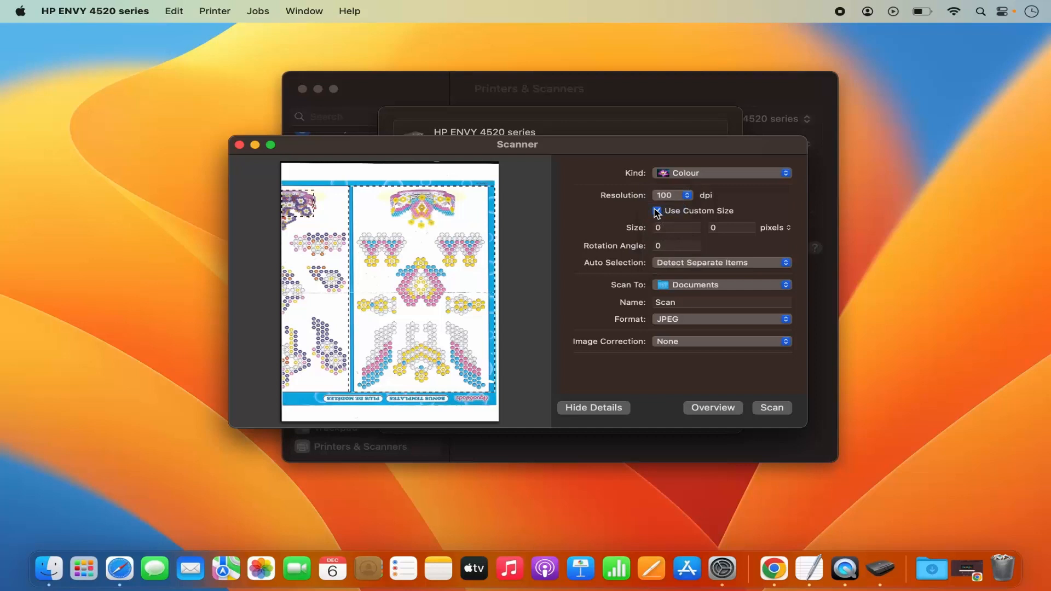
left_click(667, 196)
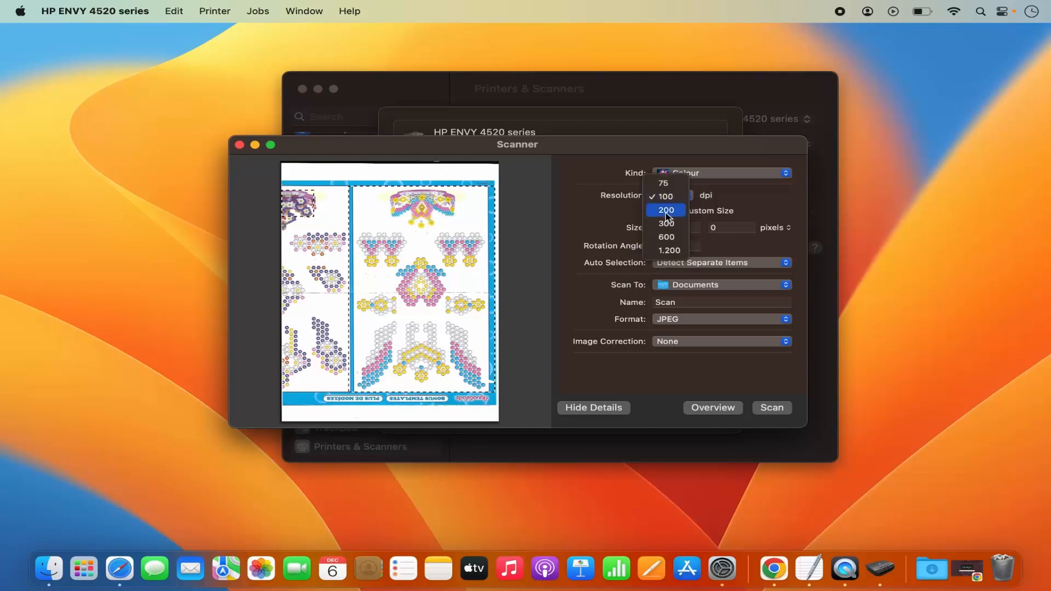
left_click(663, 183)
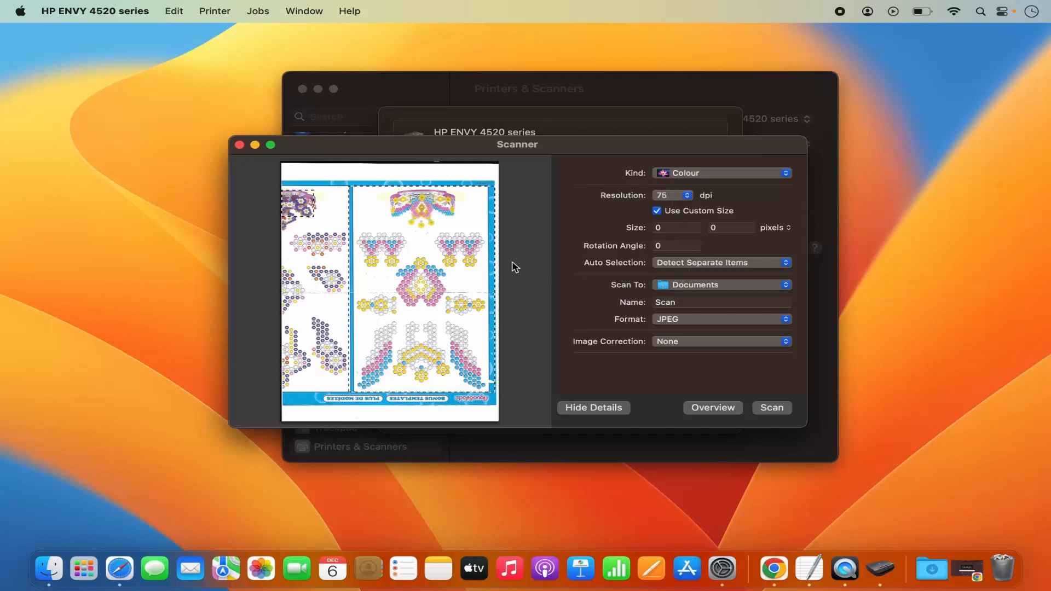
Step: Enlarge the larger selection frame in the preview to cover the whole page, about 656 by 907 pixels
left_click(437, 272)
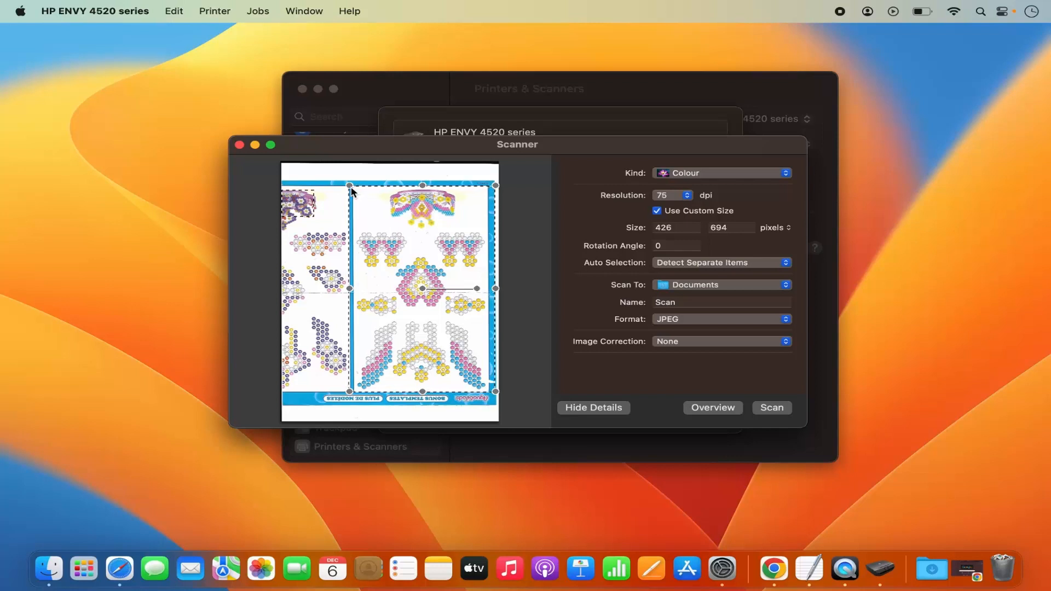
left_click_drag(350, 188, 295, 175)
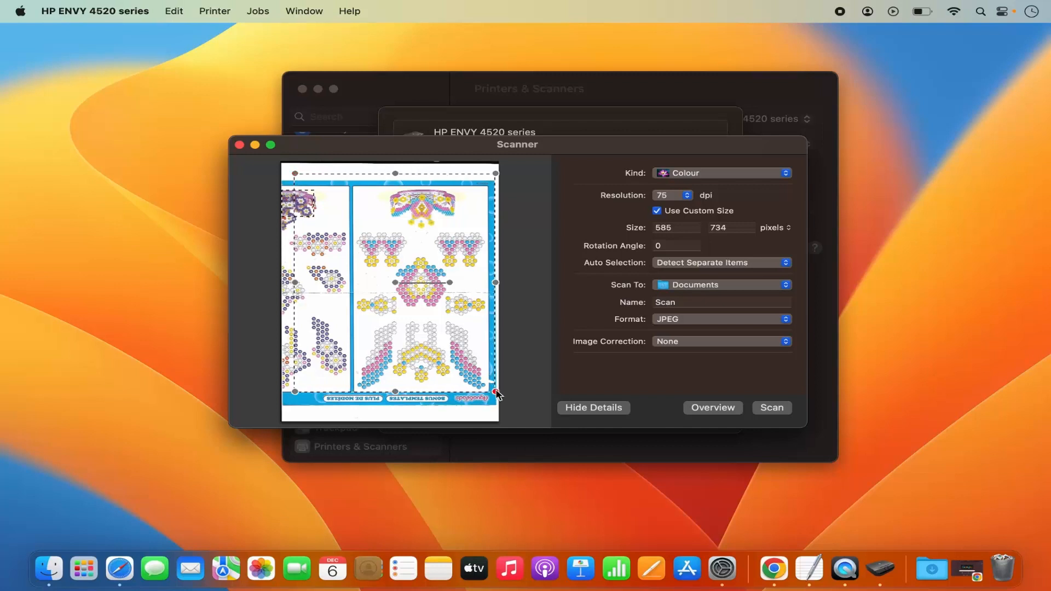
left_click_drag(495, 391, 502, 426)
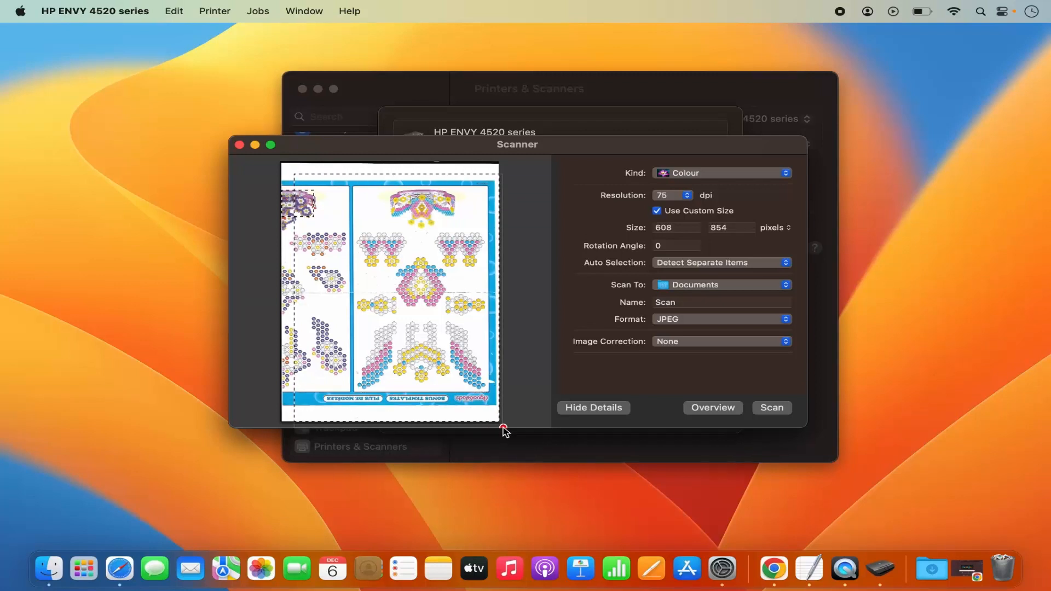
left_click_drag(295, 176, 319, 203)
left_click_drag(281, 165, 278, 161)
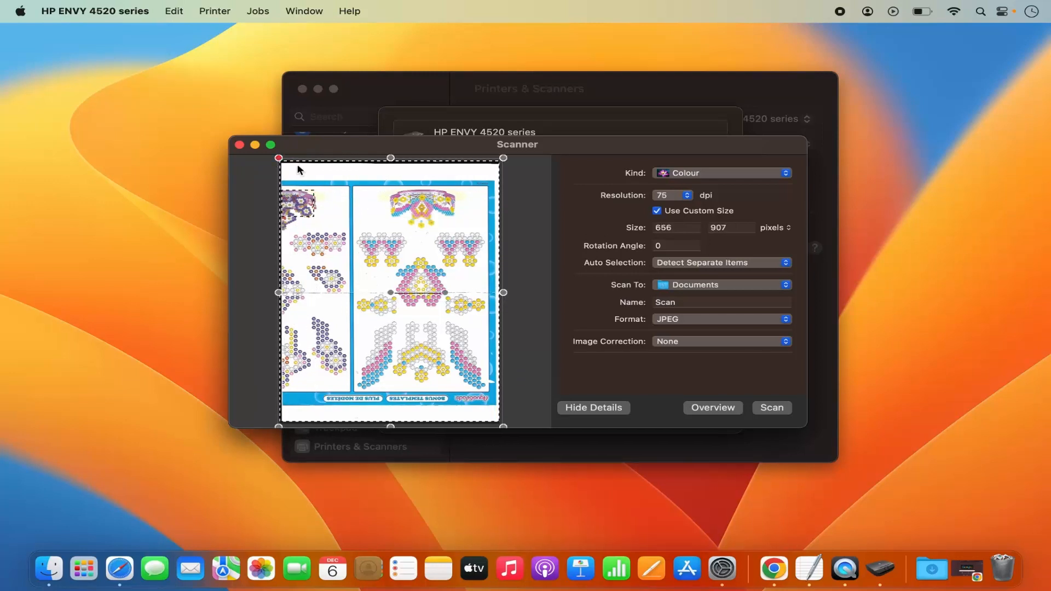
Step: Set the scan format to PDF and scan the selected page
left_click(666, 323)
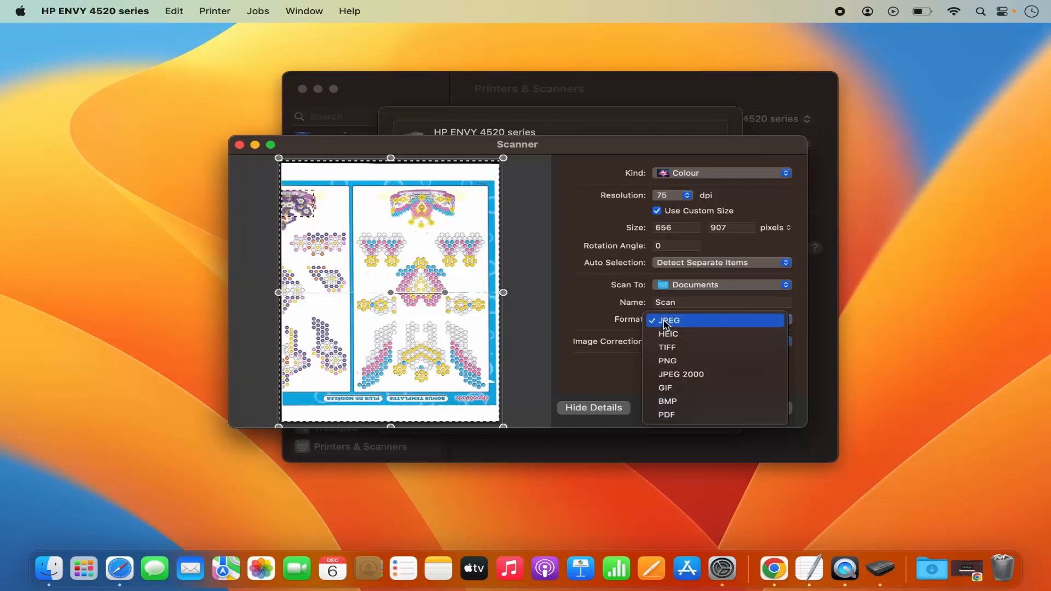
left_click(677, 420)
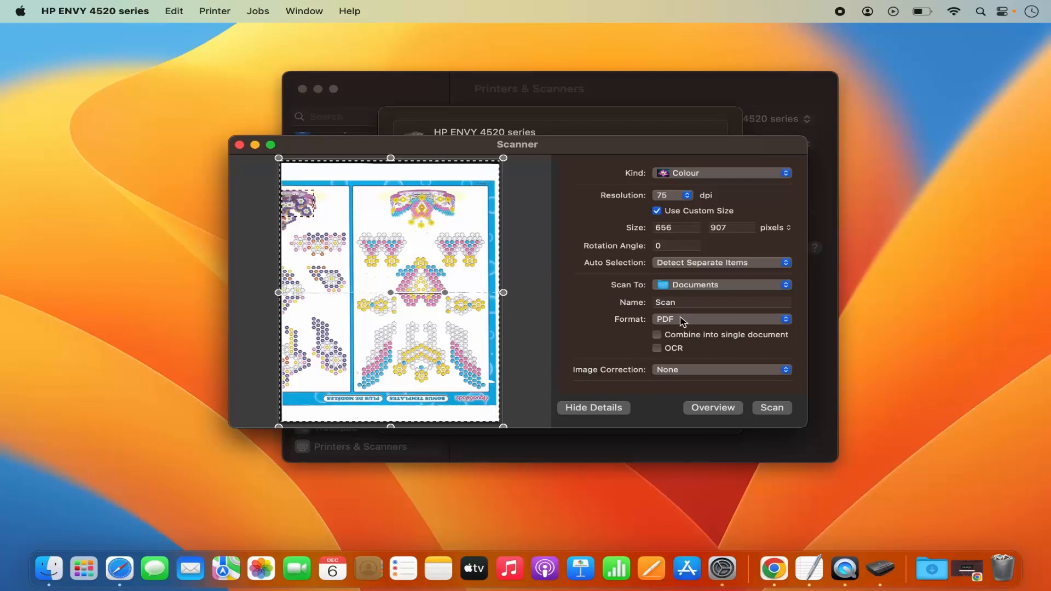
left_click(770, 409)
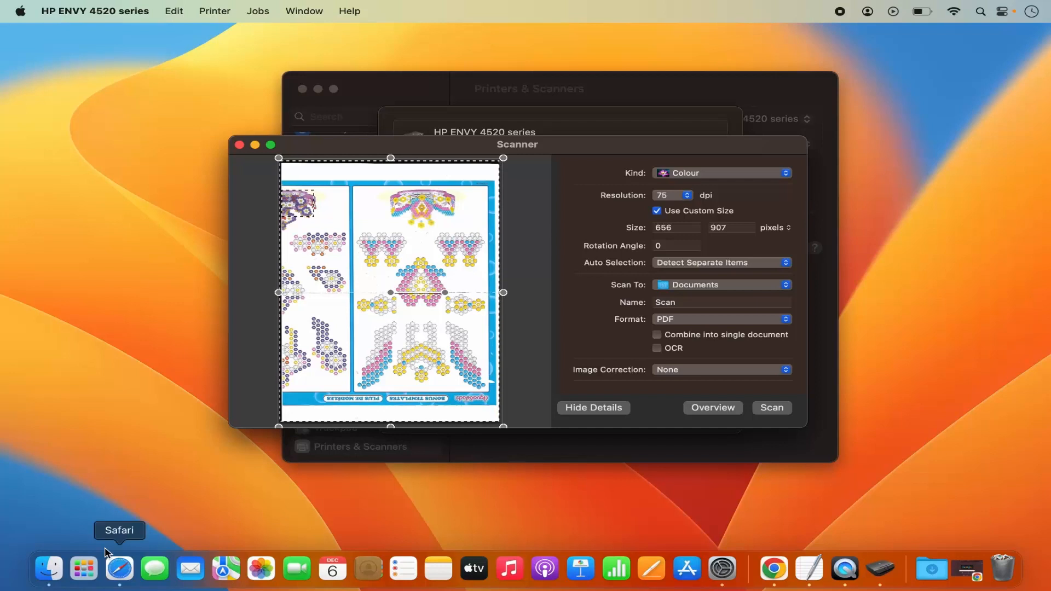
Step: Switch to Finder and open the Documents folder in front of the scanner window
right_click(48, 568)
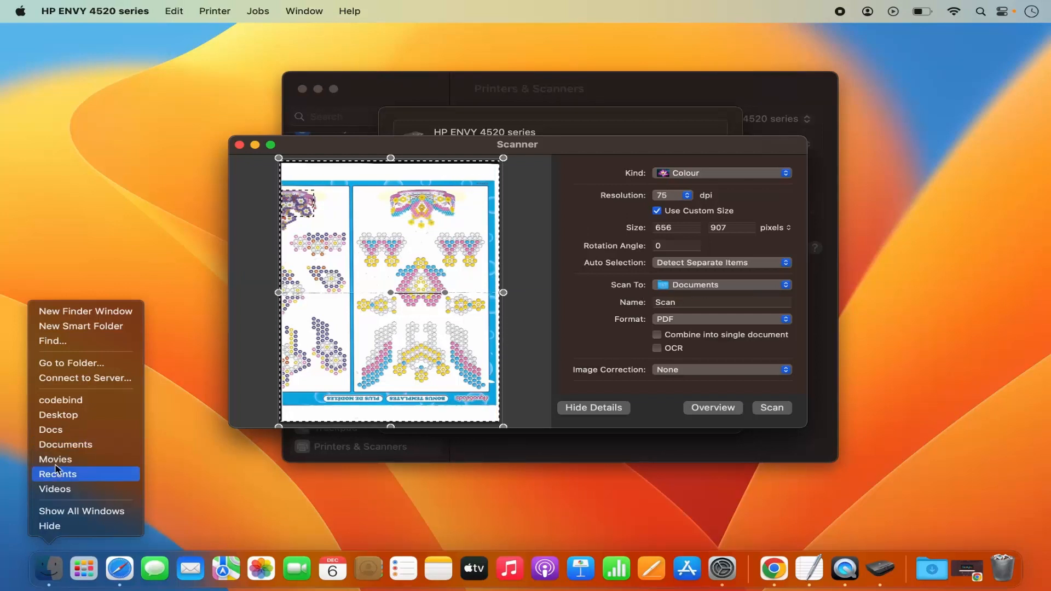
left_click(65, 444)
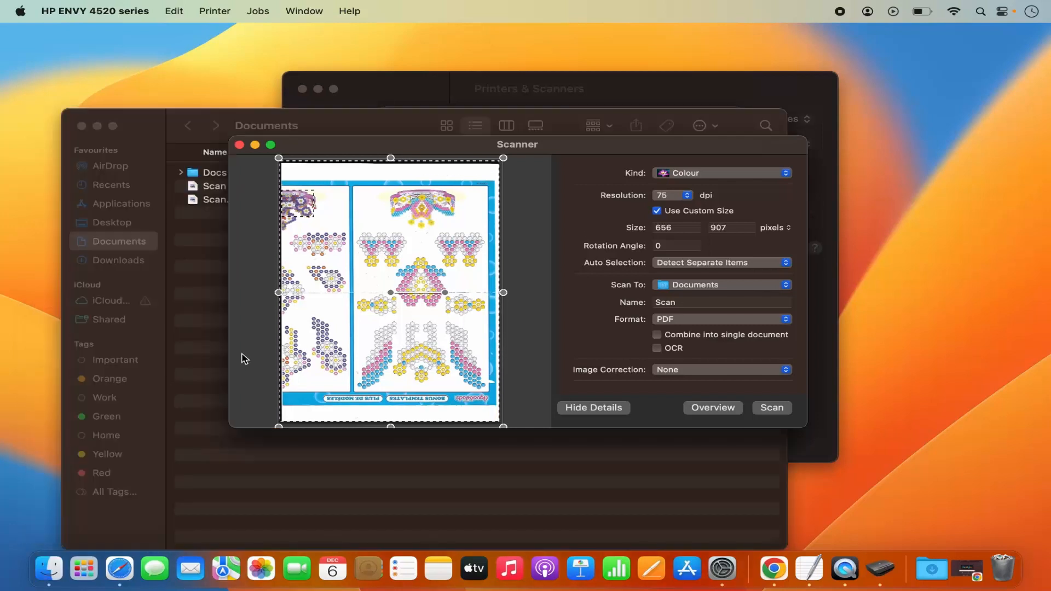
left_click(210, 237)
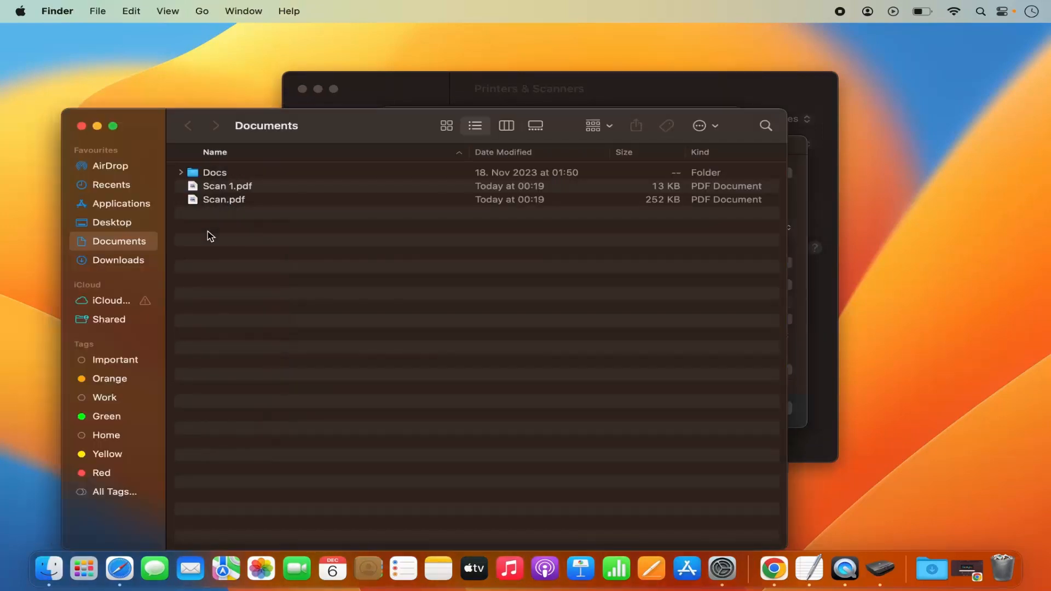
Step: Open Scan 1.pdf from the Documents folder to check the small scanned selection, and close it
left_click(234, 189)
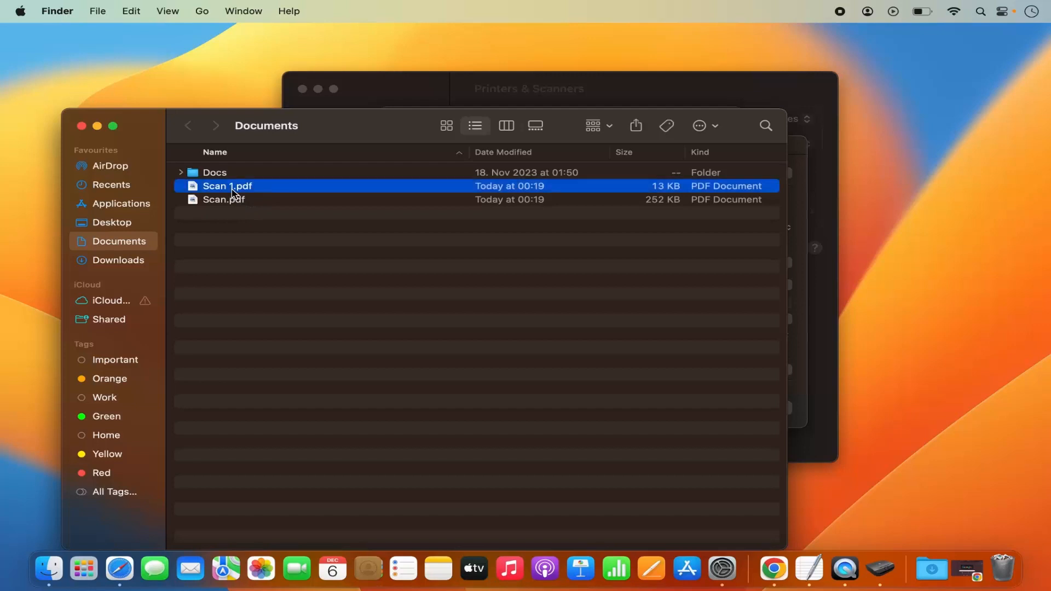
double_click(234, 191)
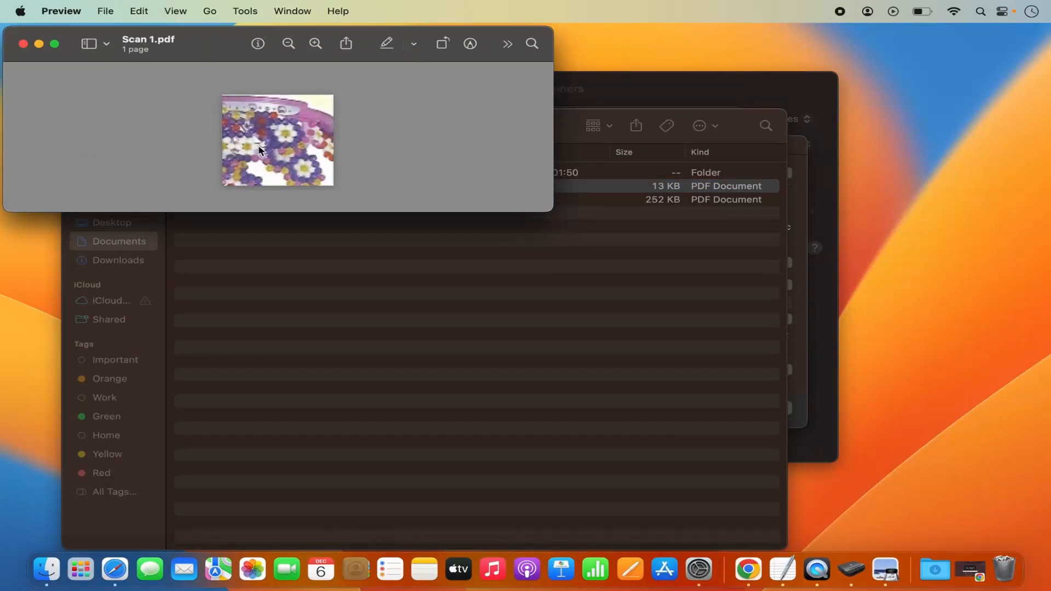
left_click(23, 44)
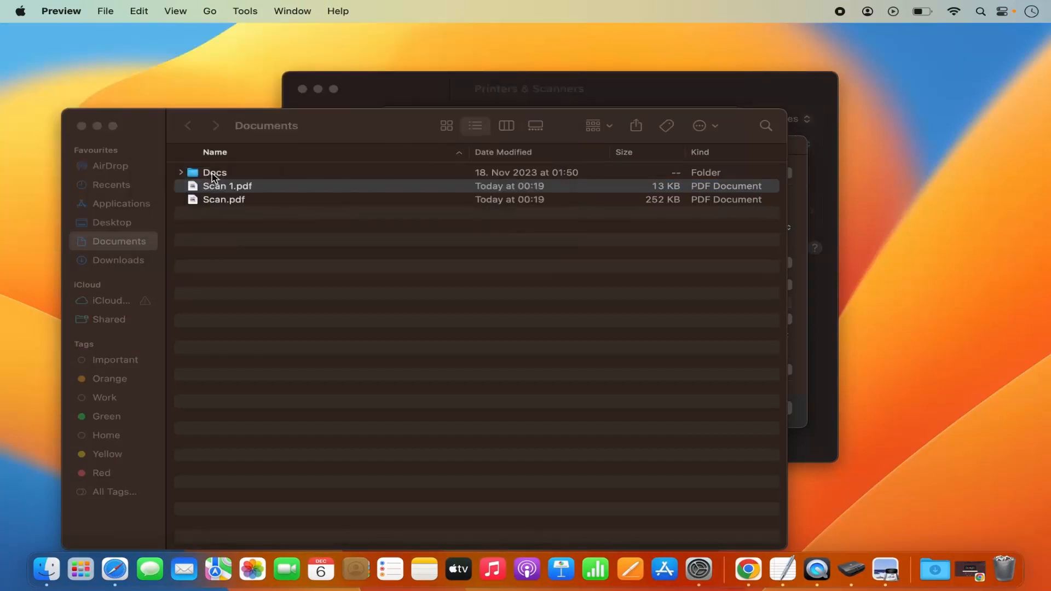
Step: Open Scan.pdf, examine the full scanned page from top to bottom, and close both the PDF and the Documents window
double_click(223, 200)
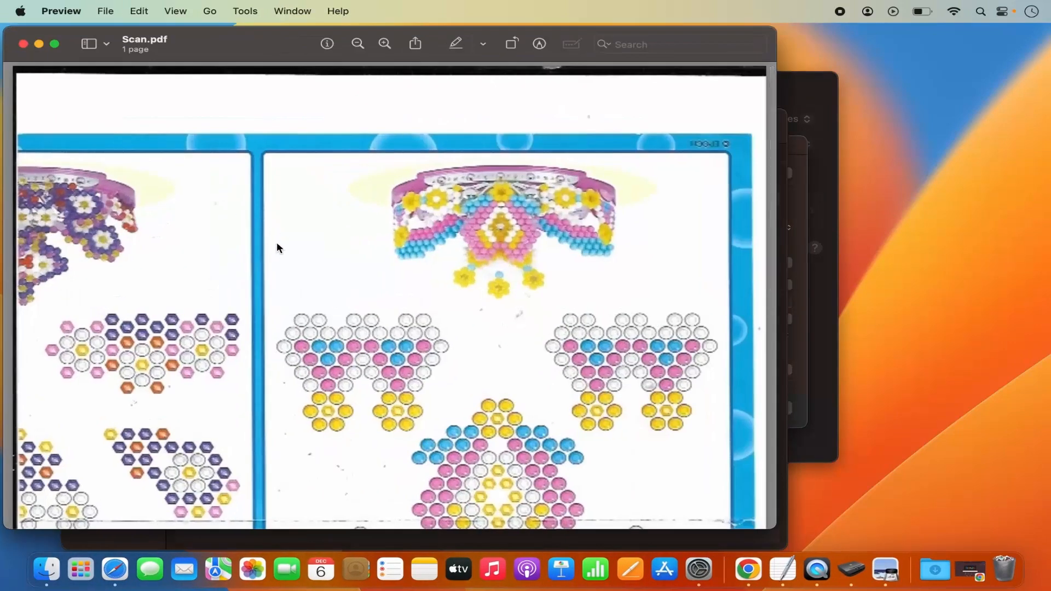
scroll(277, 247, "down", 10)
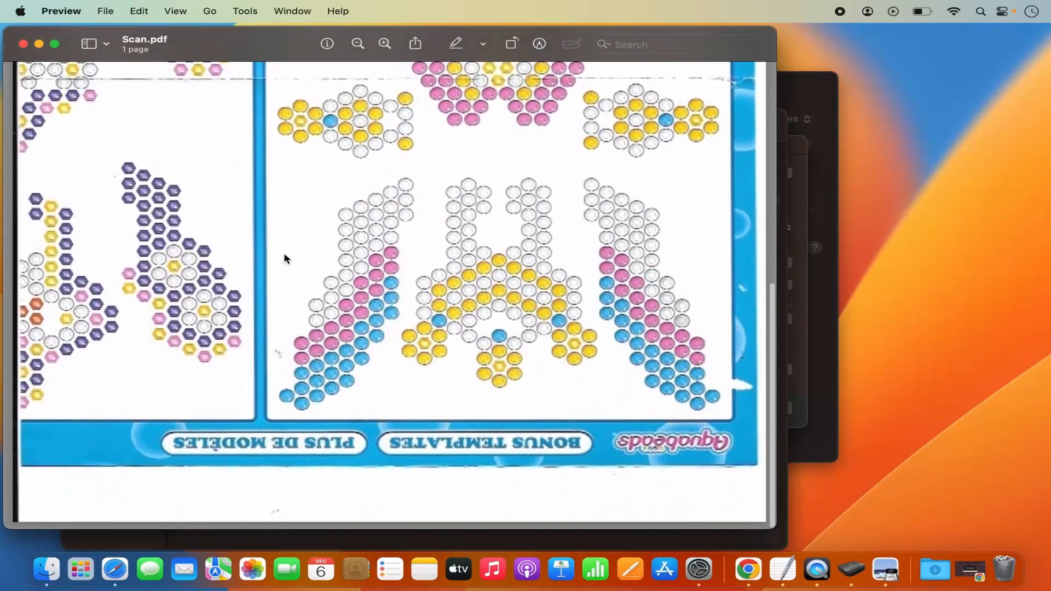
scroll(284, 255, "up", 10)
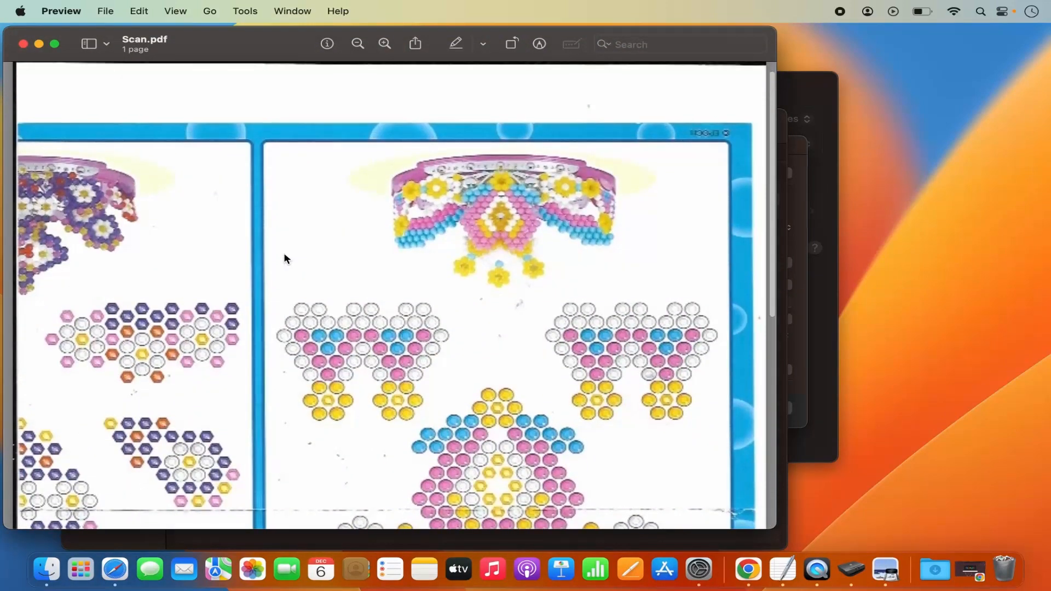
scroll(284, 255, "down", 10)
scroll(284, 255, "up", 2)
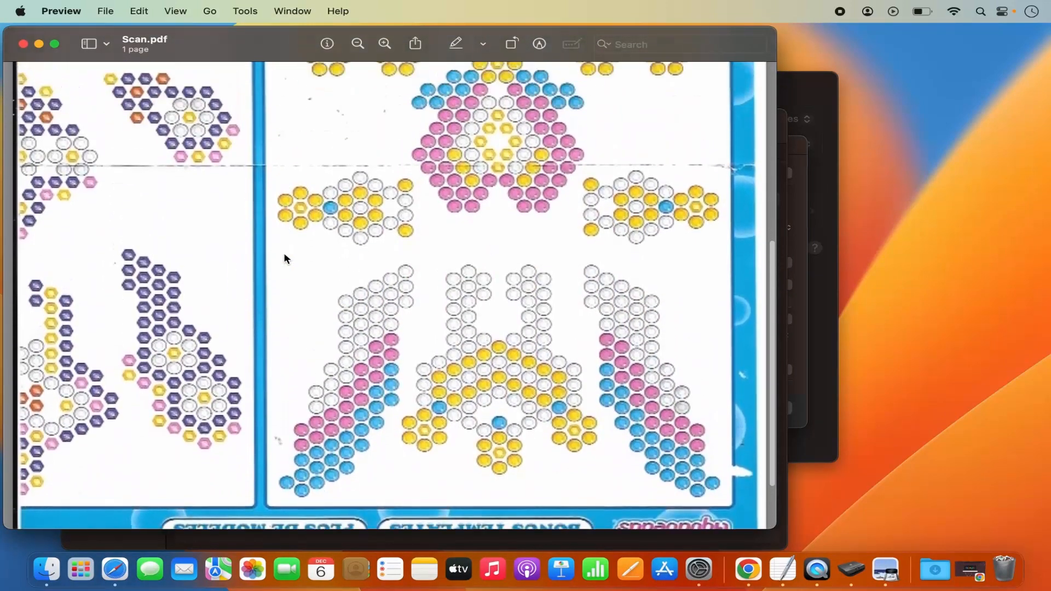
scroll(283, 257, "up", 10)
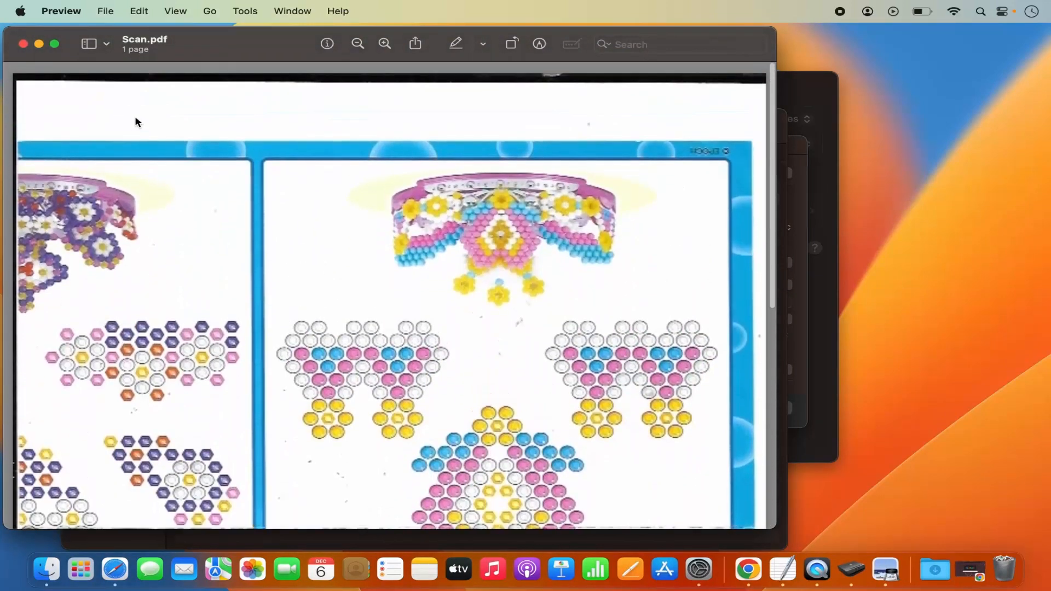
left_click(24, 44)
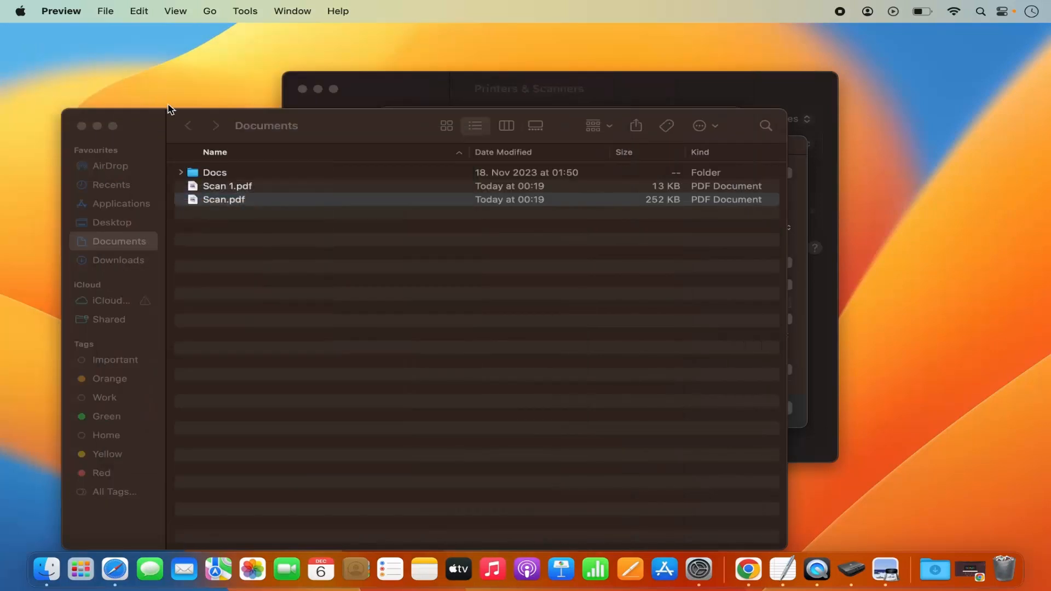
left_click(82, 127)
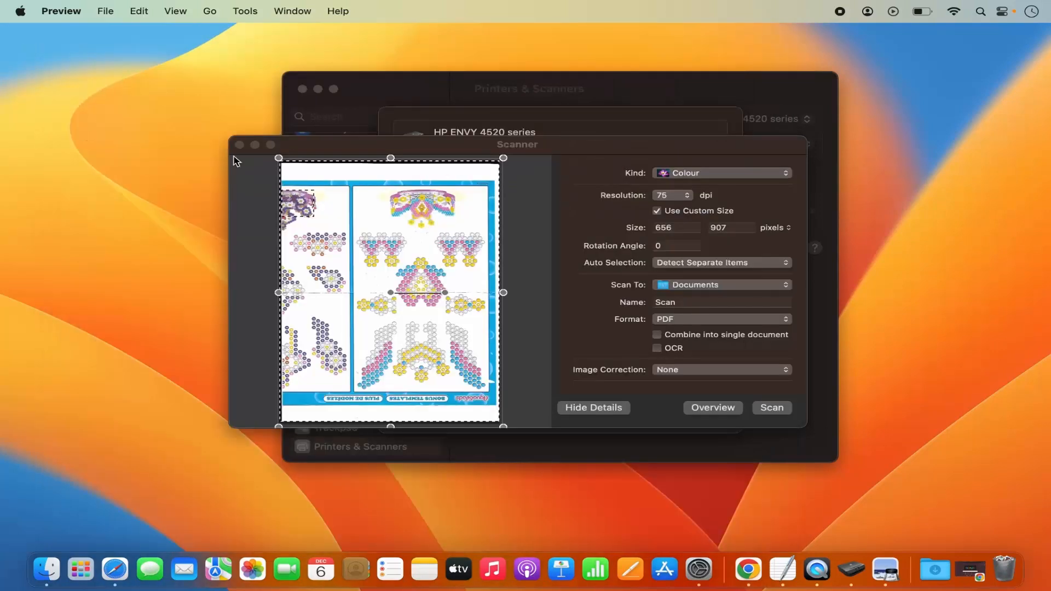